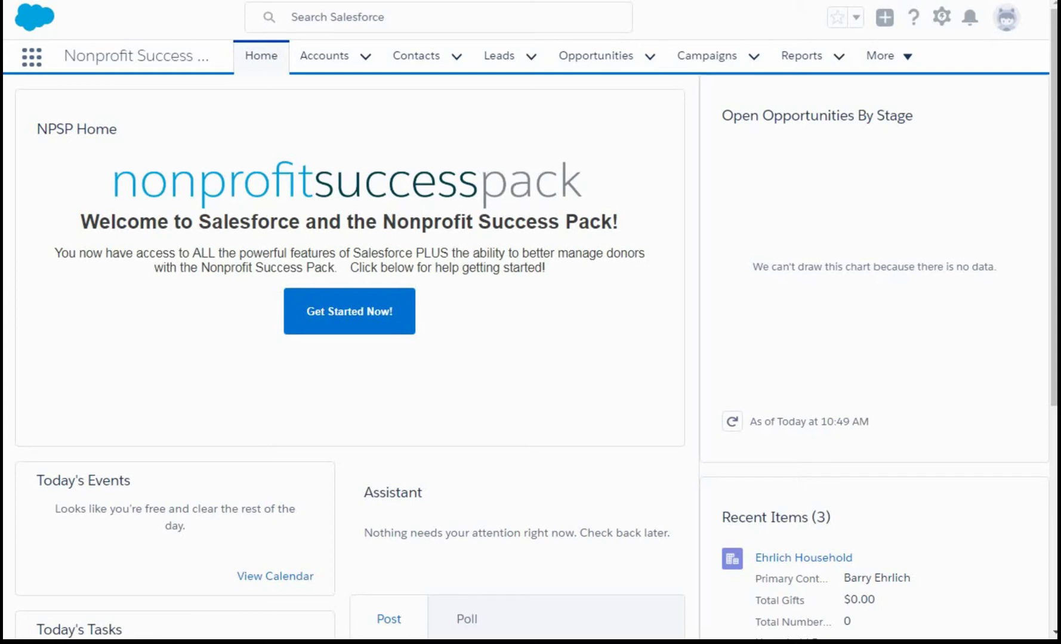
Go from the App Launcher's list of all apps to the AppExchange storefront
{"action": "left_click", "coordinate": [33, 62]}
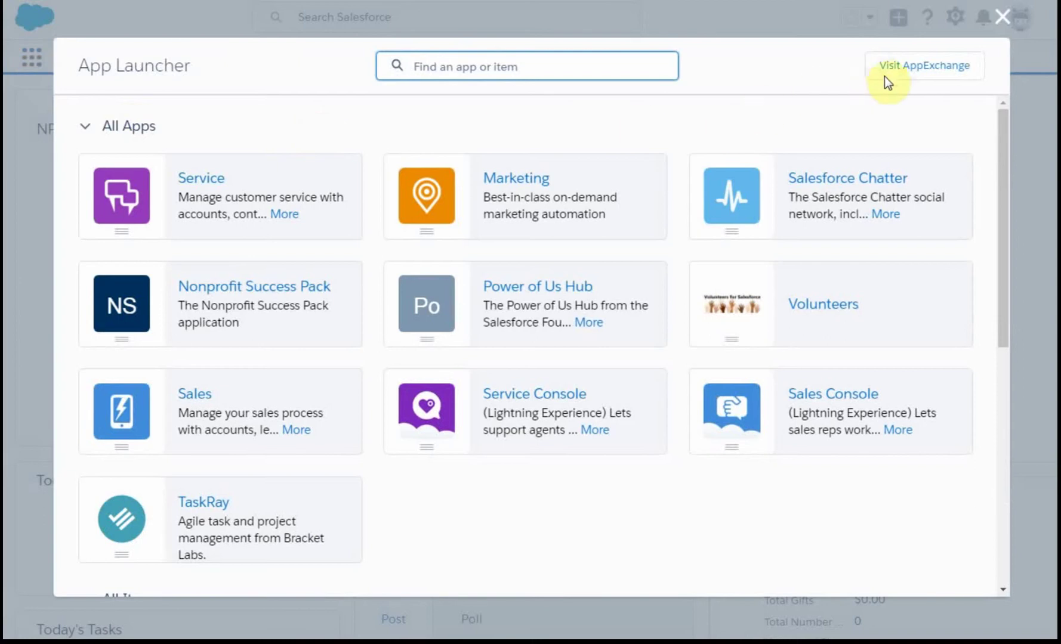
{"action": "left_click", "coordinate": [895, 68]}
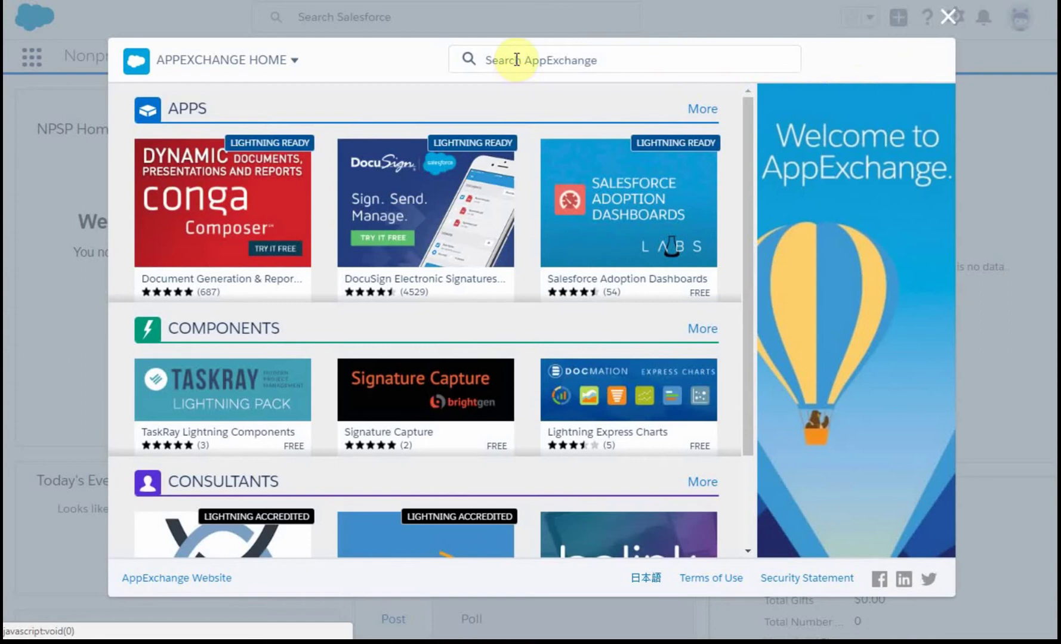
Search AppExchange for 'eventbrite' and look over the matching sync app tiles
{"action": "left_click", "coordinate": [511, 59]}
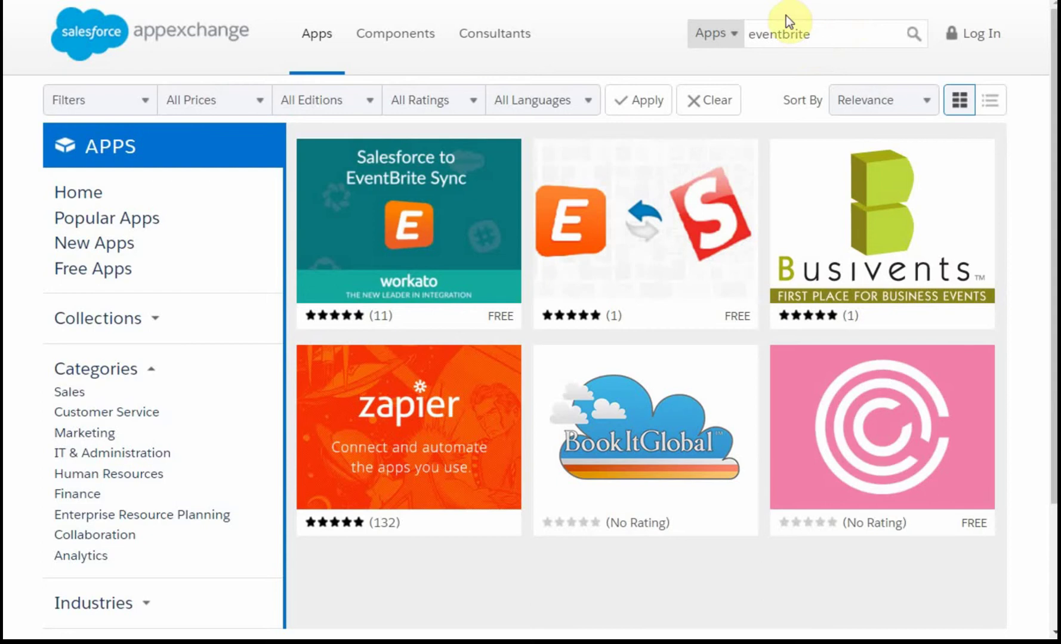
{"action": "mouse_move", "coordinate": [639, 239]}
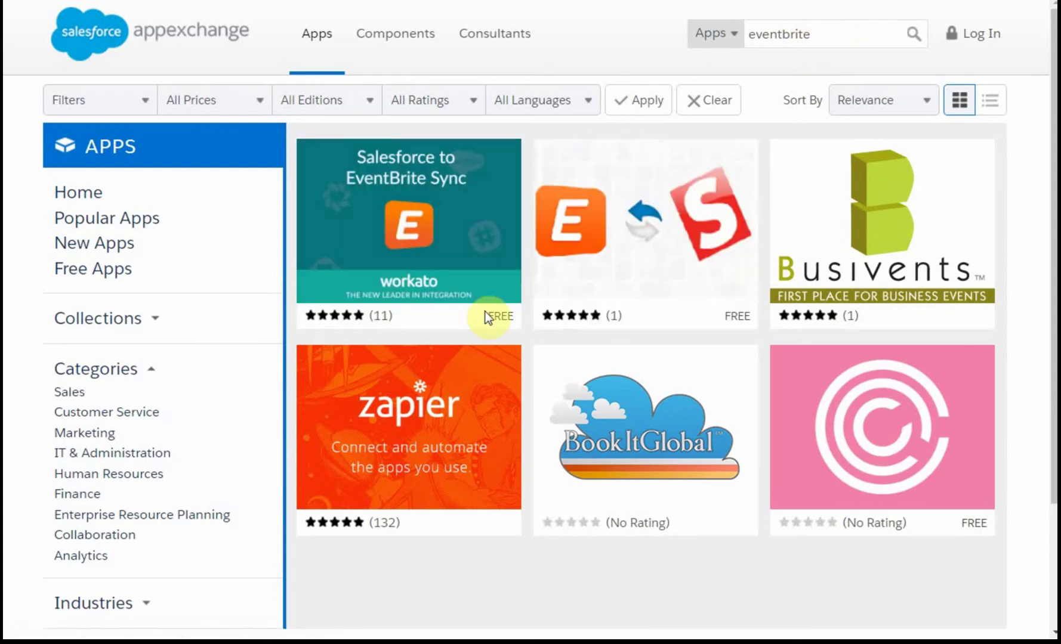
{"action": "mouse_move", "coordinate": [546, 478]}
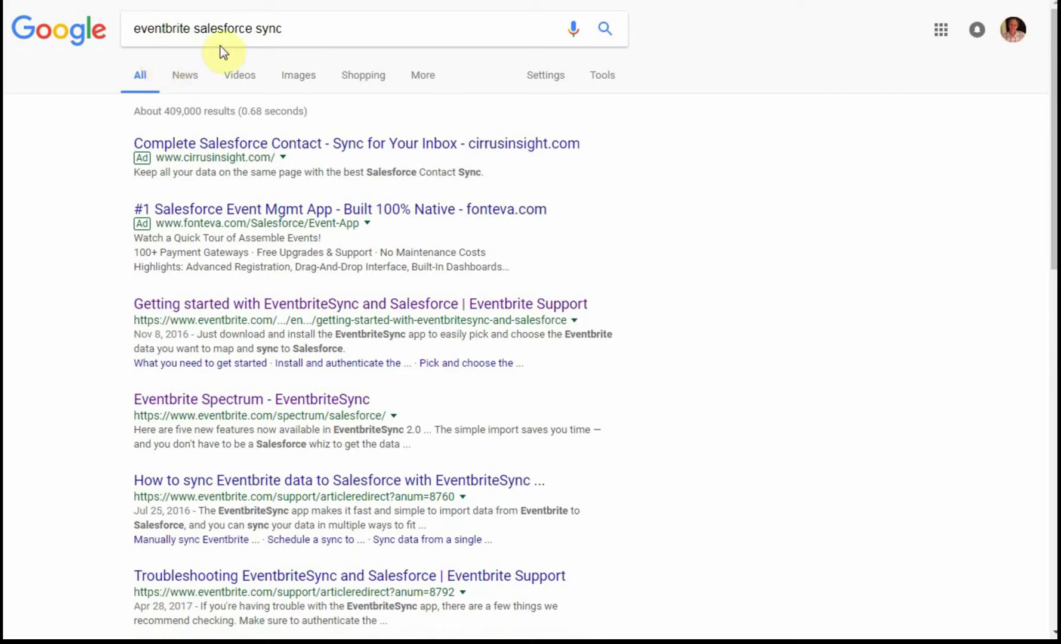
From the Eventbrite Spectrum EventbriteSync page, list CRM integrations and scroll to EventbriteSync and back
{"action": "left_click", "coordinate": [190, 414]}
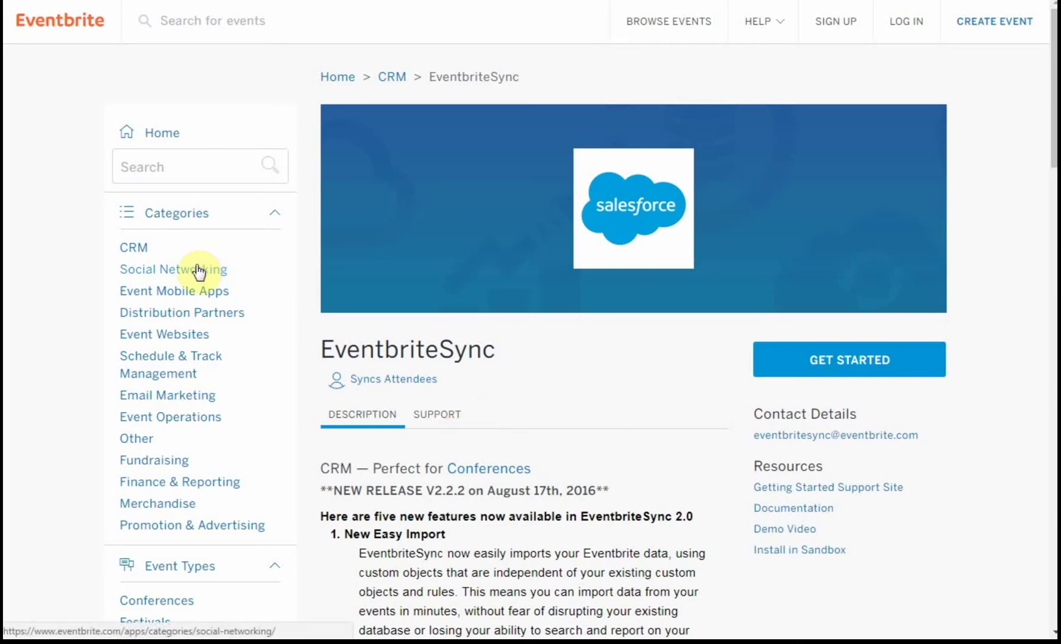
{"action": "left_click", "coordinate": [129, 251]}
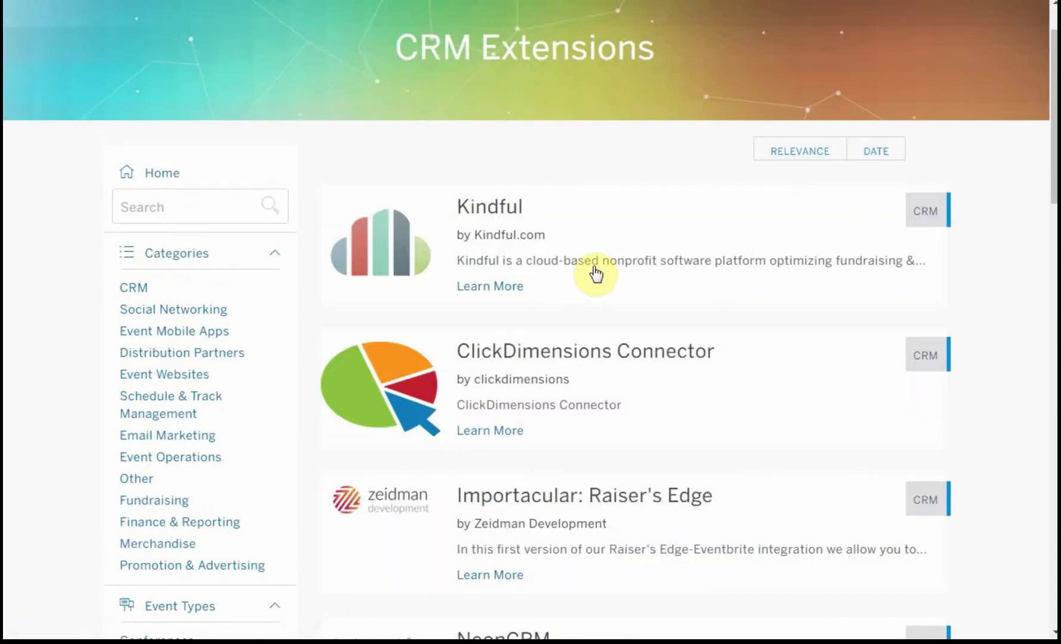
{"action": "scroll", "coordinate": [594, 274], "scroll_direction": "down", "scroll_amount": 1}
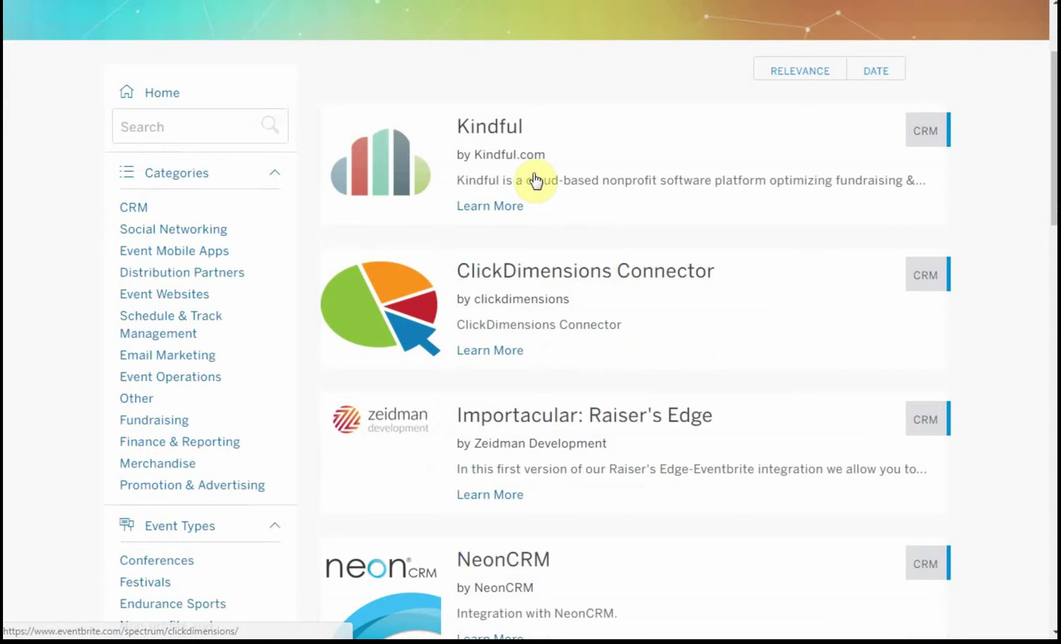
{"action": "scroll", "coordinate": [611, 276], "scroll_direction": "down", "scroll_amount": 5}
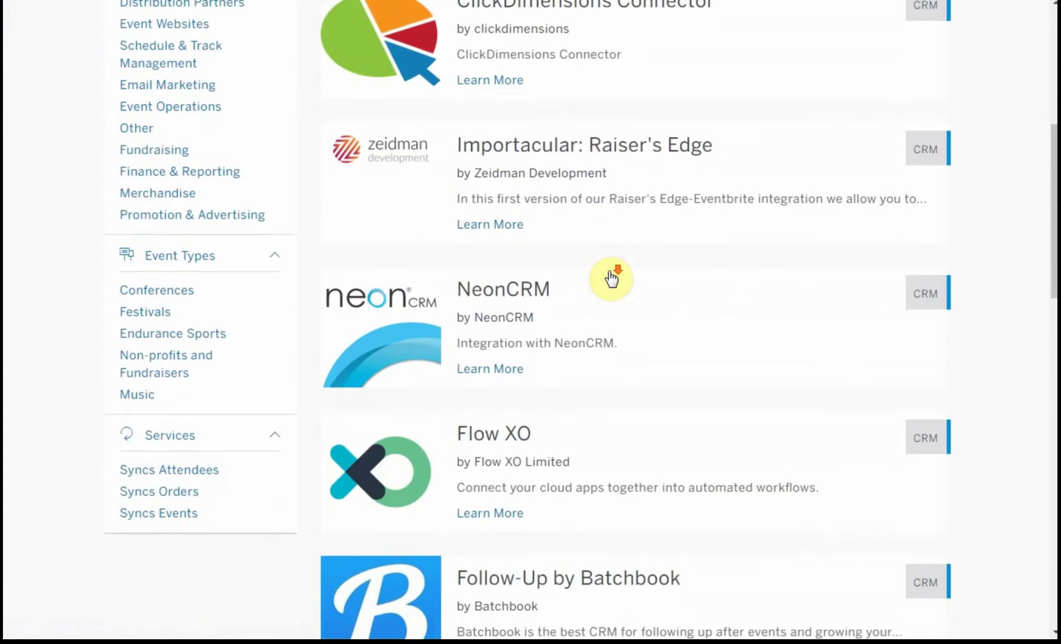
{"action": "scroll", "coordinate": [611, 276], "scroll_direction": "down", "scroll_amount": 4}
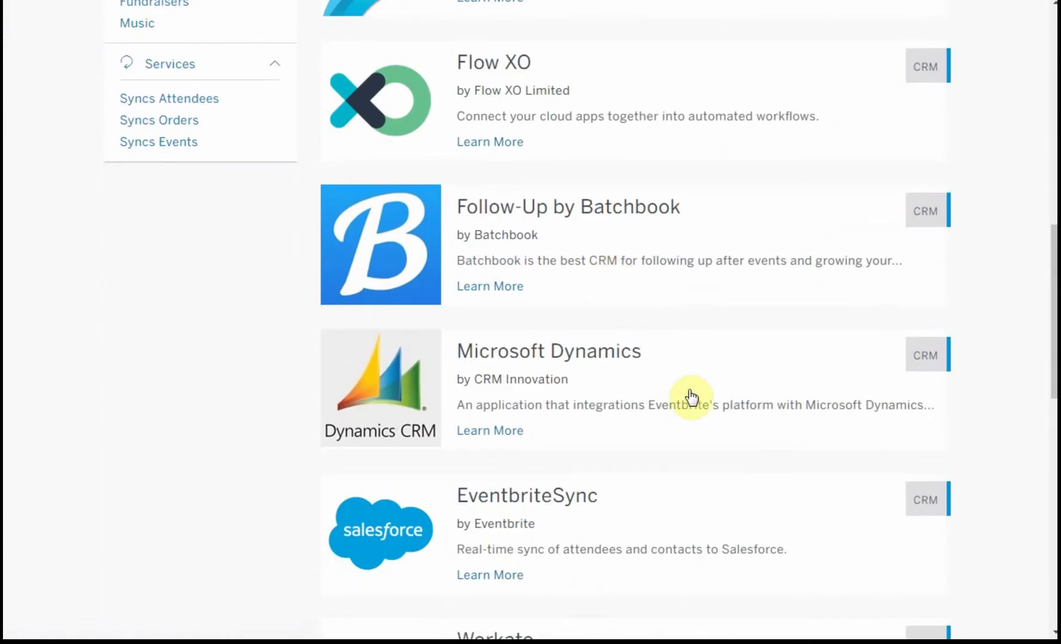
{"action": "scroll", "coordinate": [703, 475], "scroll_direction": "down", "scroll_amount": 1}
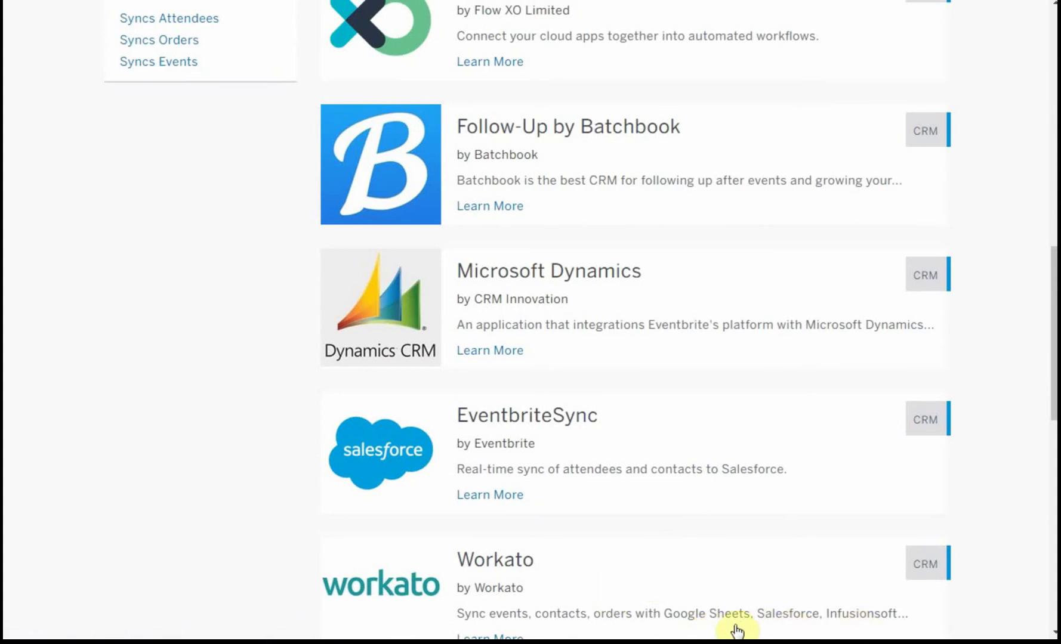
{"action": "scroll", "coordinate": [592, 599], "scroll_direction": "down", "scroll_amount": 1}
{"action": "scroll", "coordinate": [590, 594], "scroll_direction": "down", "scroll_amount": 1}
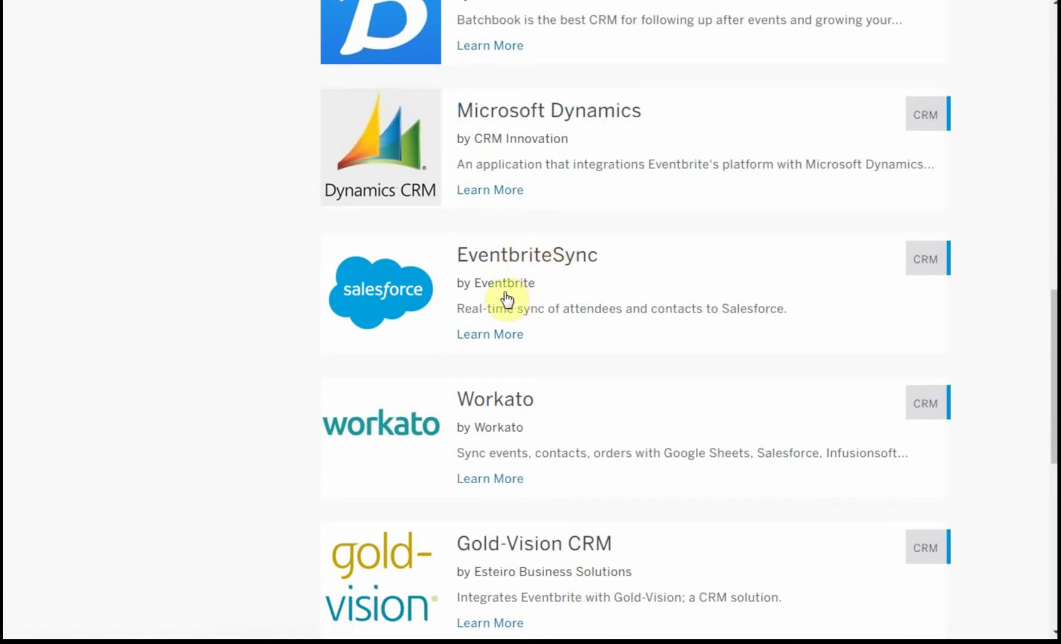
{"action": "scroll", "coordinate": [668, 292], "scroll_direction": "up", "scroll_amount": 2}
{"action": "scroll", "coordinate": [669, 291], "scroll_direction": "up", "scroll_amount": 3}
{"action": "scroll", "coordinate": [663, 193], "scroll_direction": "up", "scroll_amount": 5}
{"action": "scroll", "coordinate": [663, 192], "scroll_direction": "up", "scroll_amount": 1}
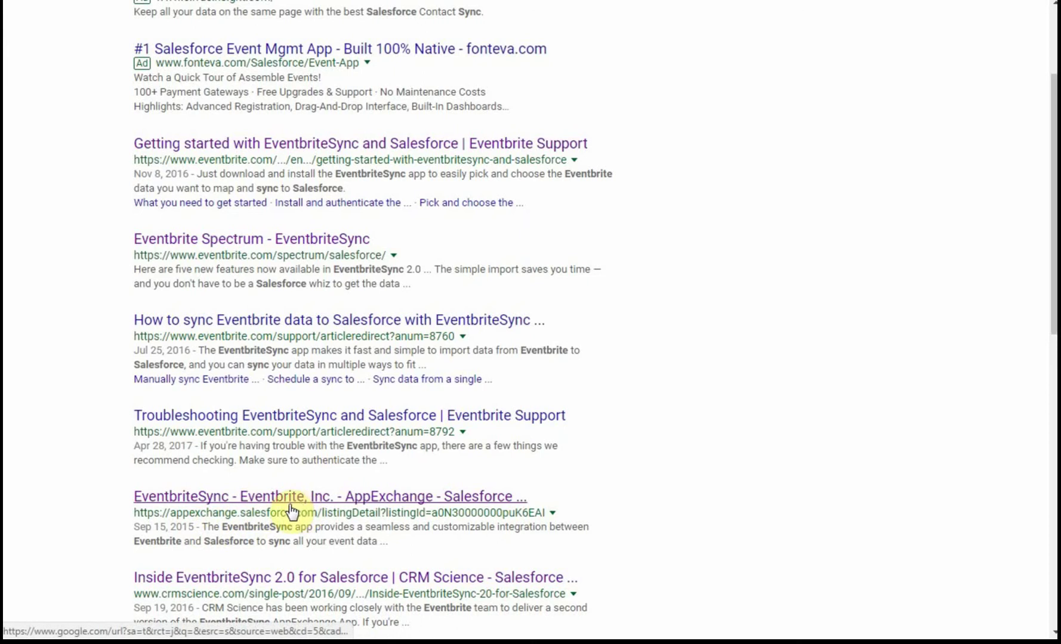
Open the 'EventbriteSync - Eventbrite, Inc. - AppExchange' link from the Google results
{"action": "left_click", "coordinate": [291, 512]}
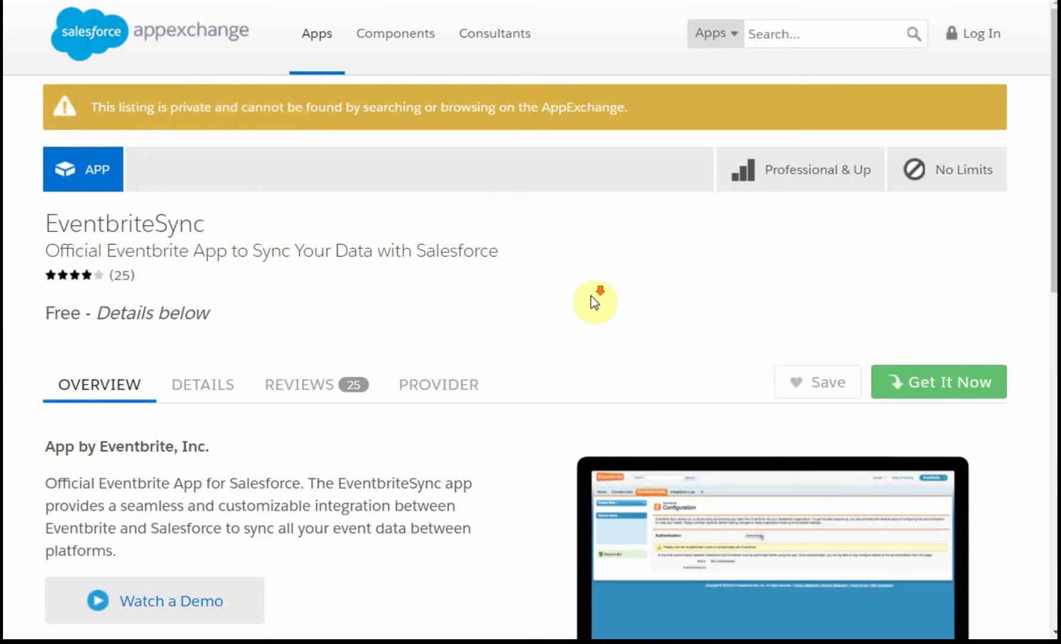
Choose Get It Now on EventbriteSync and scroll through the listing's DETAILS tab
{"action": "scroll", "coordinate": [591, 299], "scroll_direction": "down", "scroll_amount": 4}
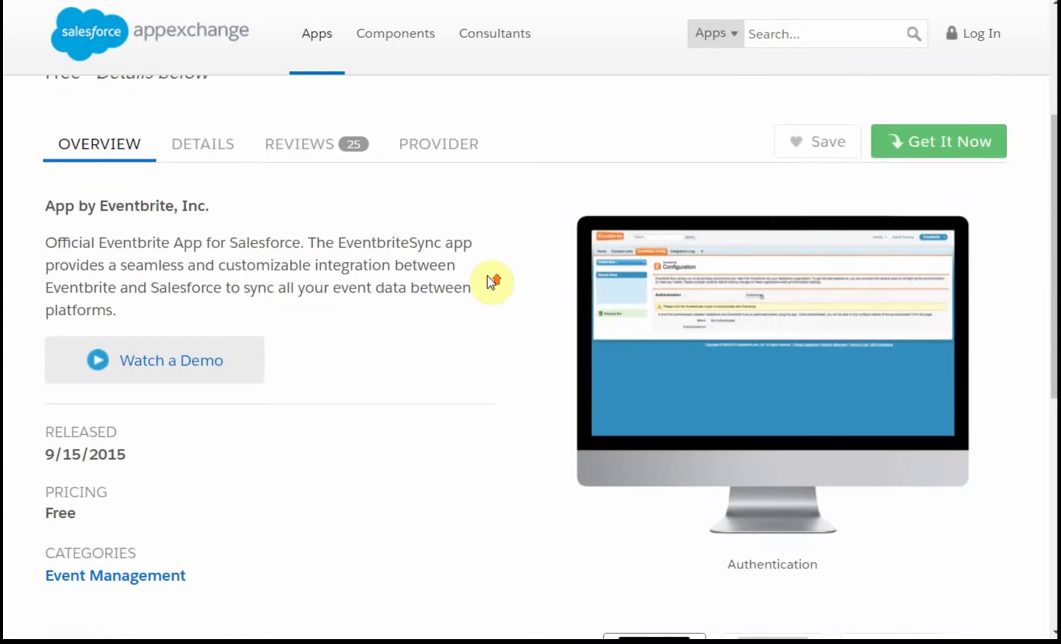
{"action": "scroll", "coordinate": [488, 276], "scroll_direction": "up", "scroll_amount": 4}
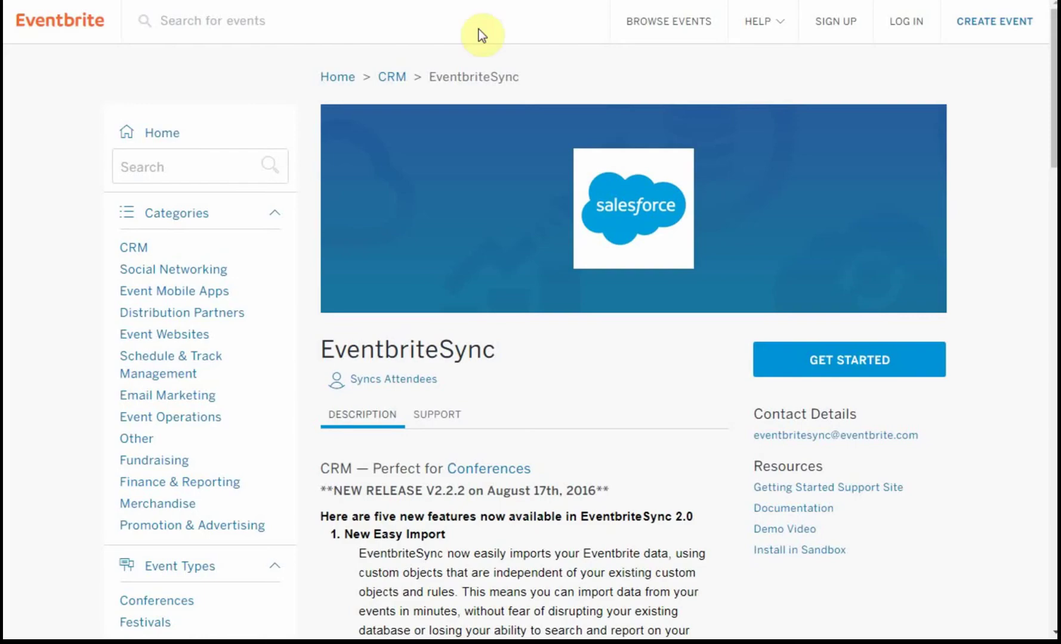
{"action": "left_click", "coordinate": [857, 358]}
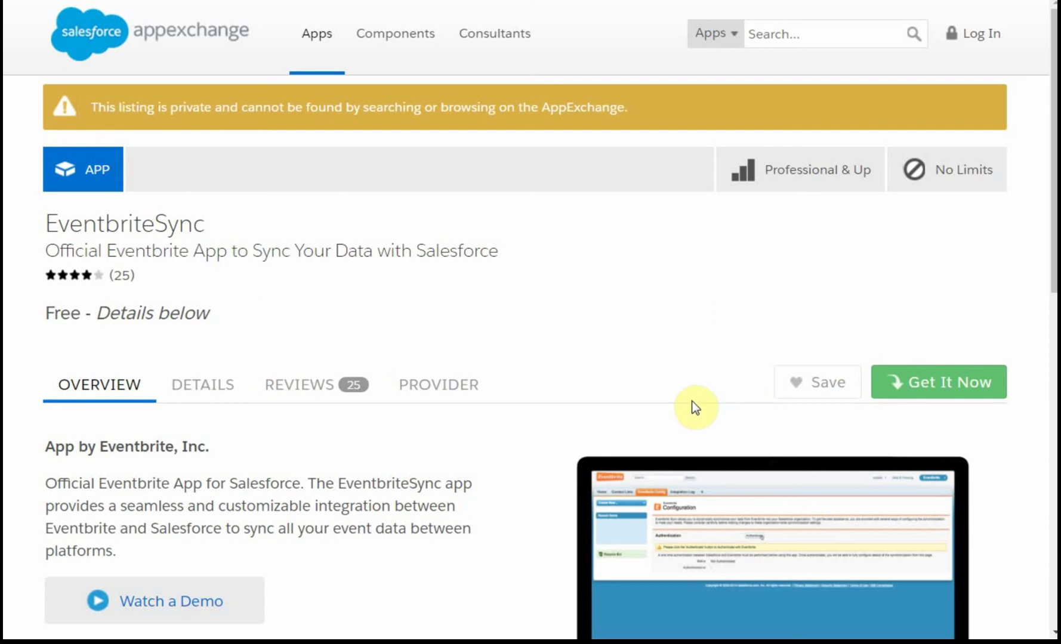
{"action": "scroll", "coordinate": [694, 402], "scroll_direction": "down", "scroll_amount": 3}
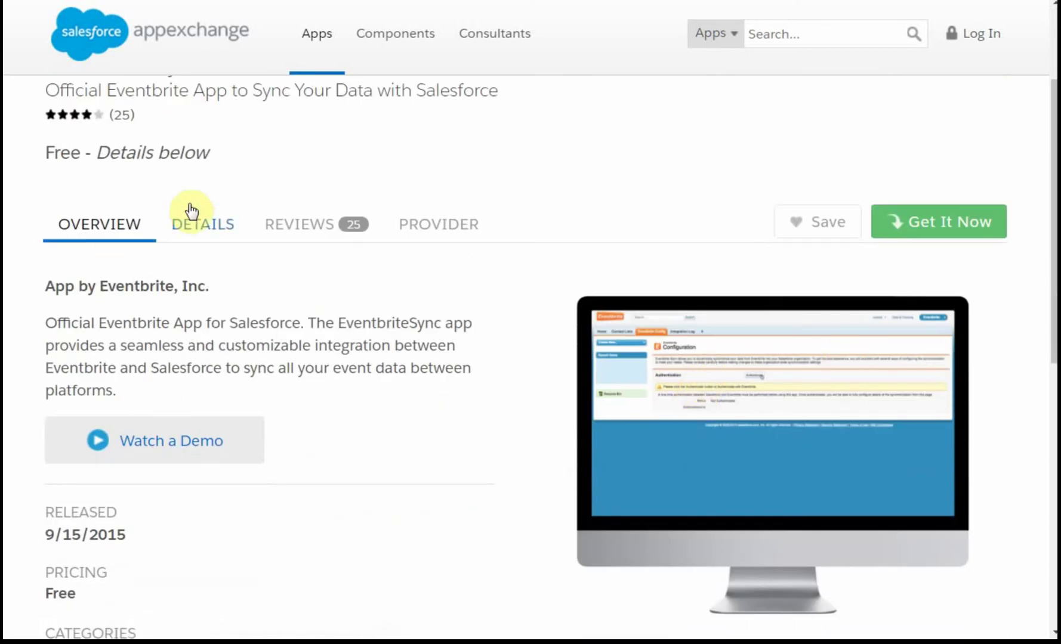
{"action": "left_click", "coordinate": [203, 224]}
{"action": "scroll", "coordinate": [621, 361], "scroll_direction": "down", "scroll_amount": 3}
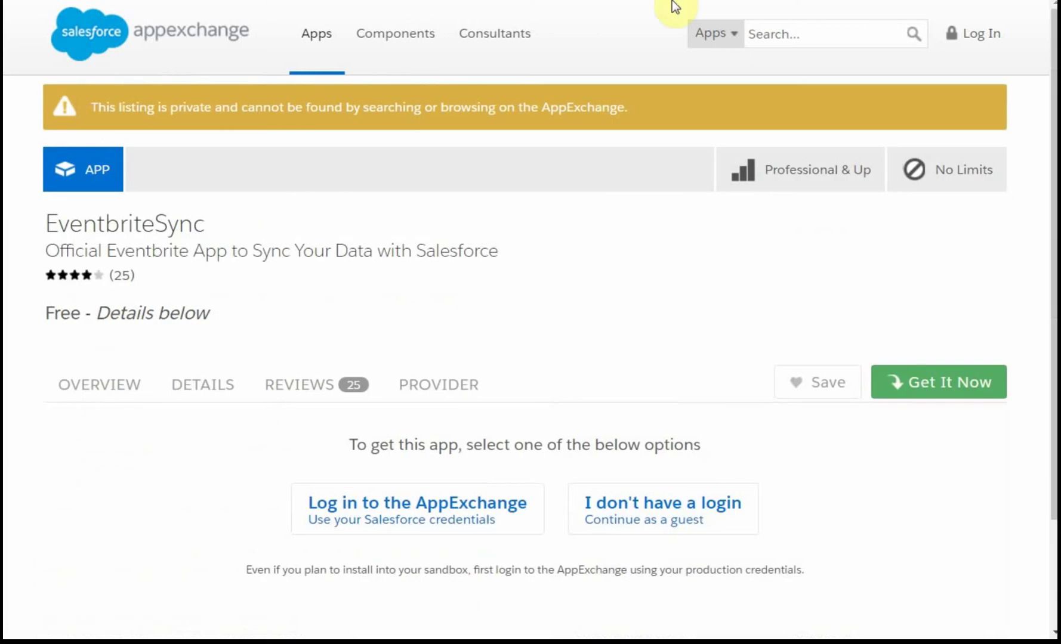
Log in to AppExchange with Salesforce credentials and scroll to the install options
{"action": "left_click", "coordinate": [447, 512]}
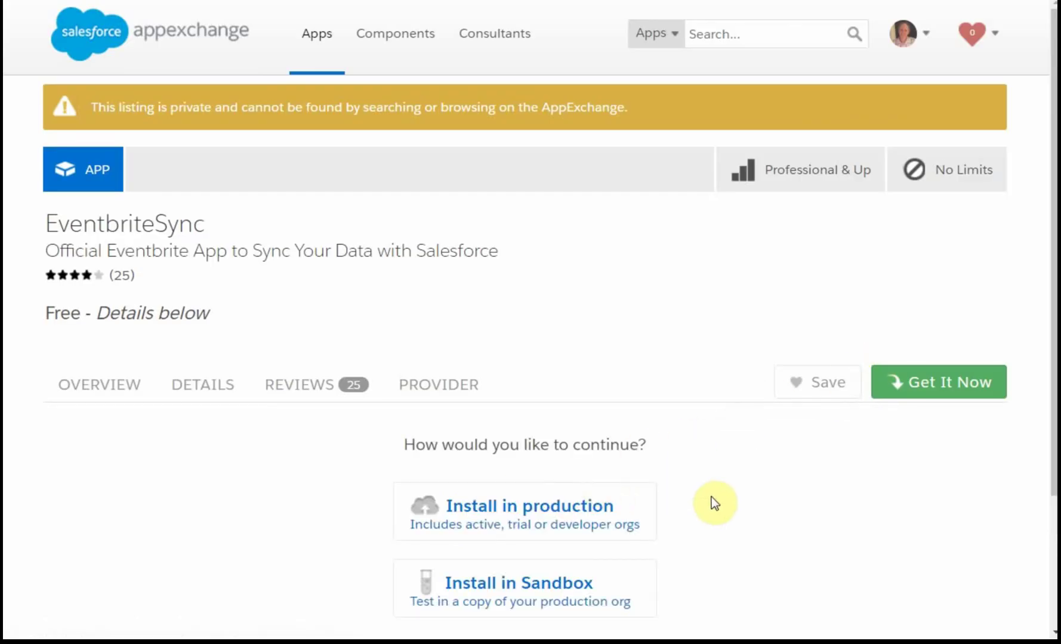
{"action": "scroll", "coordinate": [716, 503], "scroll_direction": "down", "scroll_amount": 1}
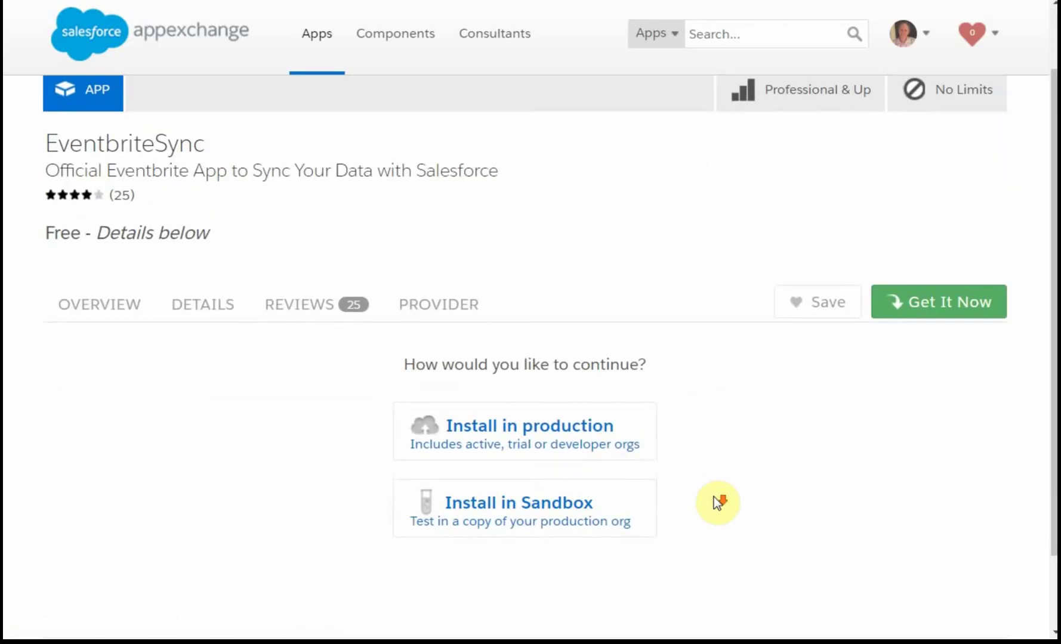
Pick Install in Sandbox, accept the terms and conditions, and confirm the install
{"action": "left_click", "coordinate": [500, 511]}
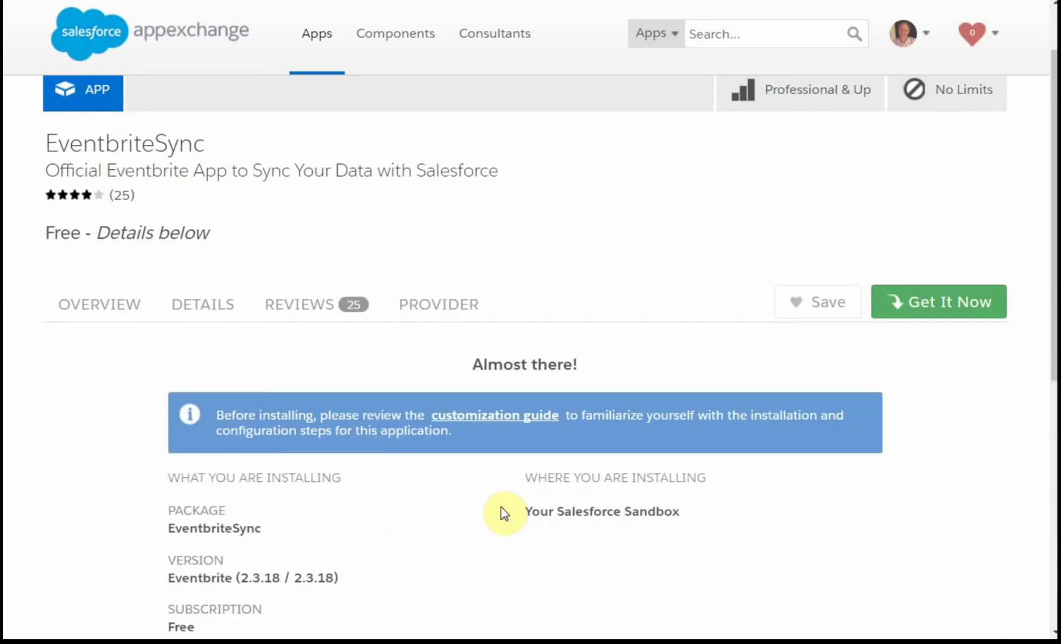
{"action": "scroll", "coordinate": [874, 521], "scroll_direction": "down", "scroll_amount": 3}
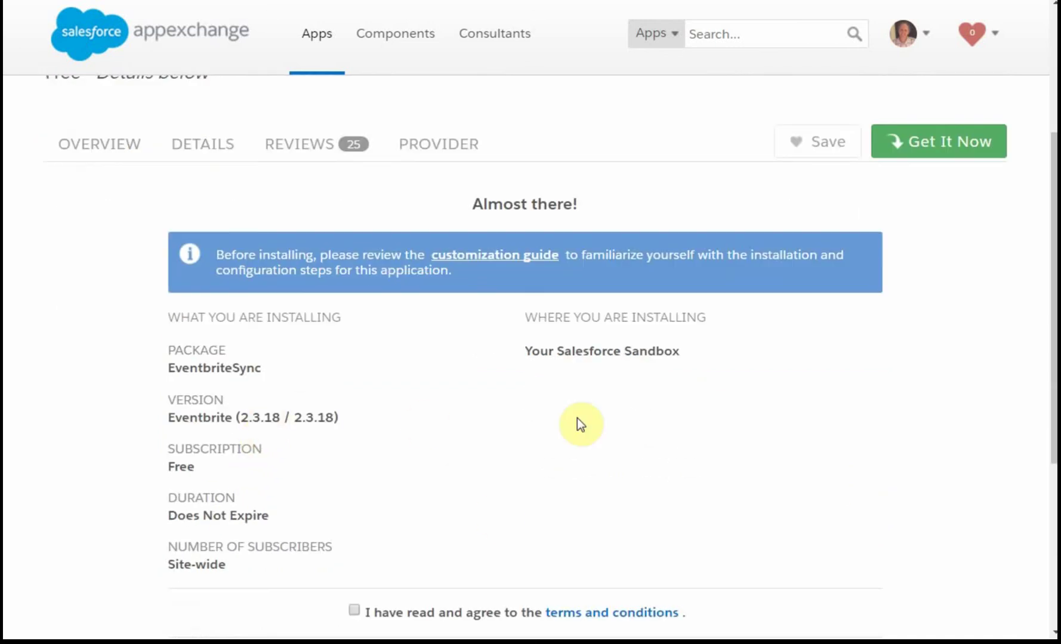
{"action": "scroll", "coordinate": [780, 424], "scroll_direction": "down", "scroll_amount": 3}
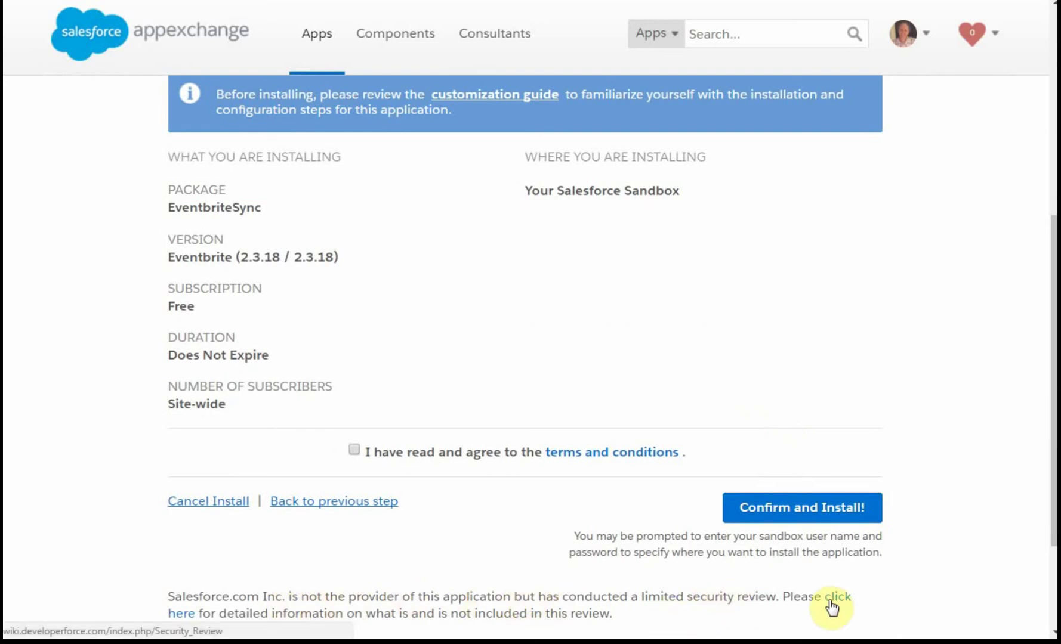
{"action": "scroll", "coordinate": [443, 507], "scroll_direction": "up", "scroll_amount": 3}
{"action": "scroll", "coordinate": [442, 508], "scroll_direction": "down", "scroll_amount": 3}
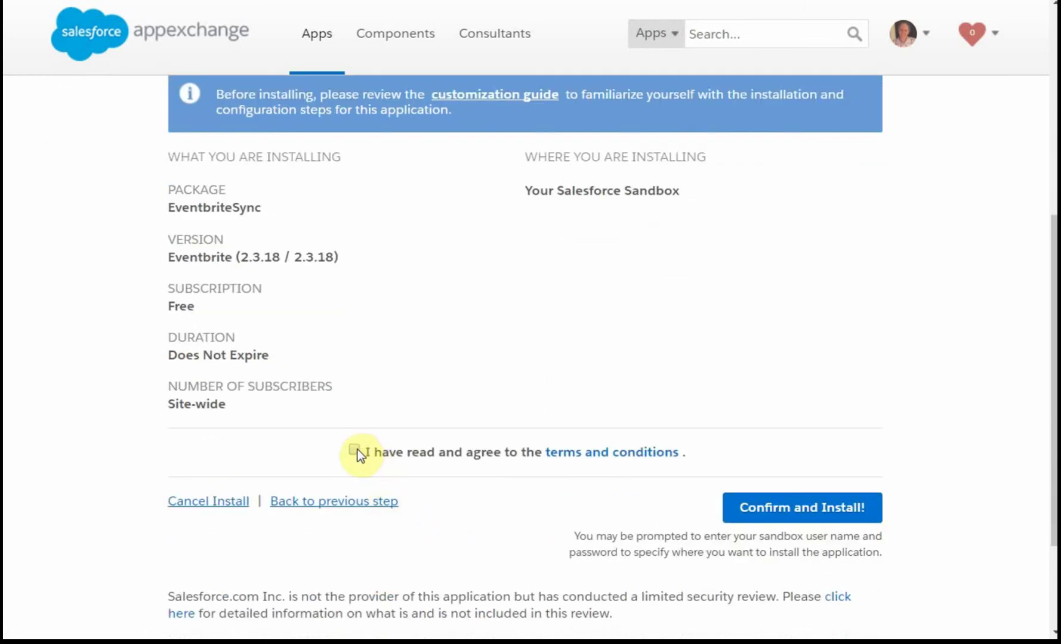
{"action": "left_click", "coordinate": [355, 451]}
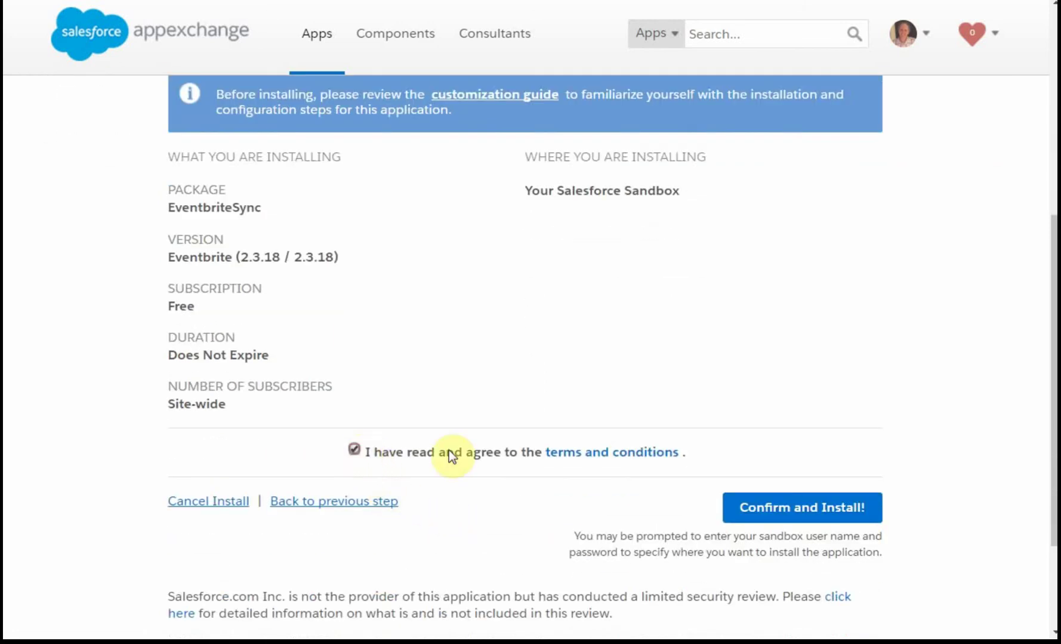
{"action": "left_click", "coordinate": [819, 508]}
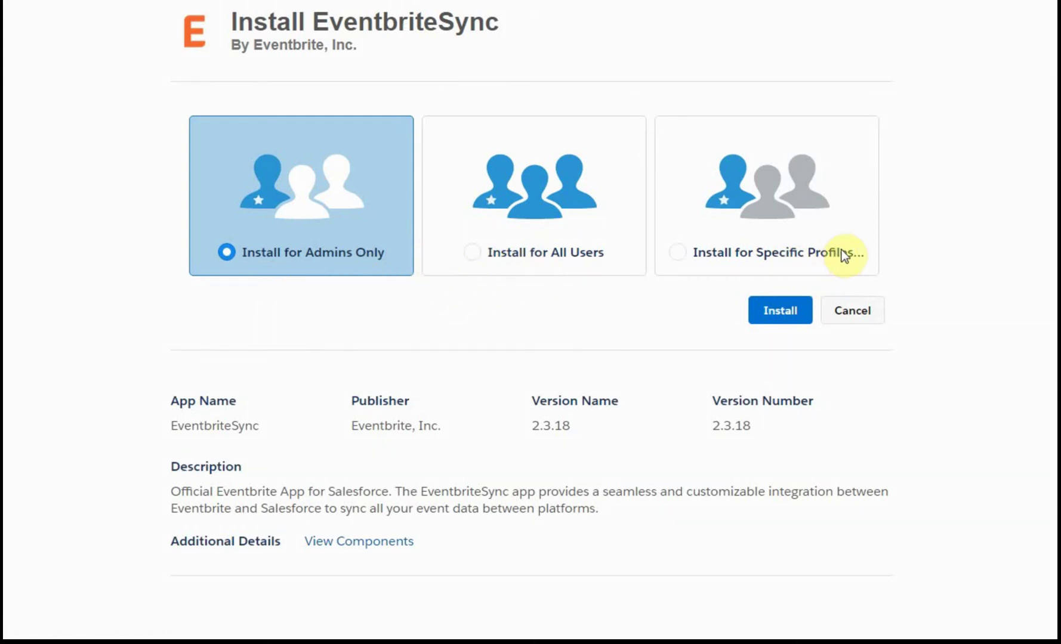
Select 'Install for All Users' and start installing EventbriteSync 2.3.18
{"action": "left_click", "coordinate": [470, 251]}
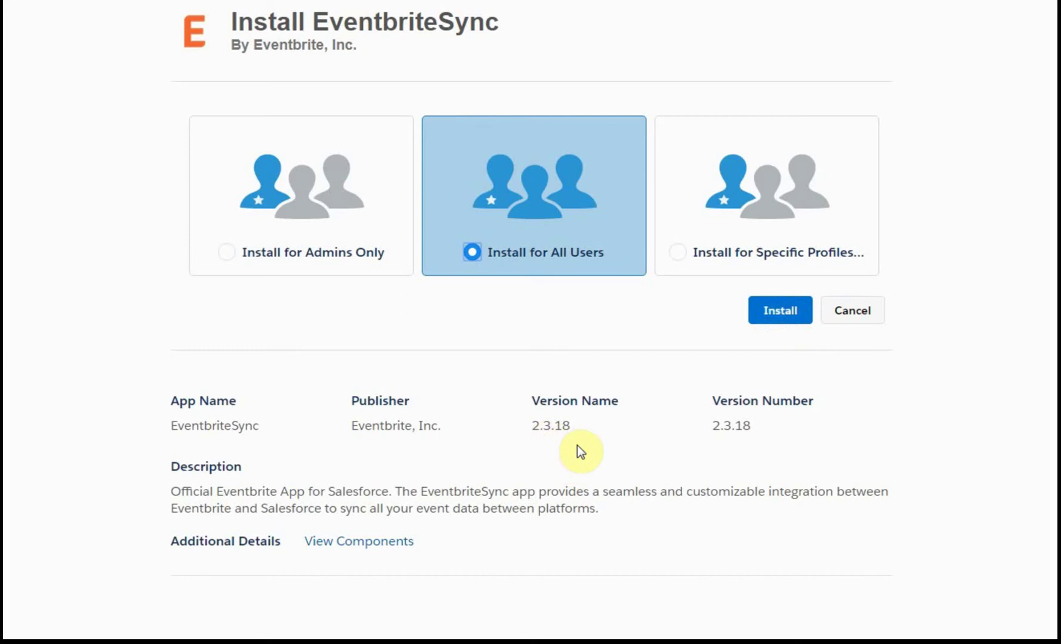
{"action": "left_click", "coordinate": [781, 314]}
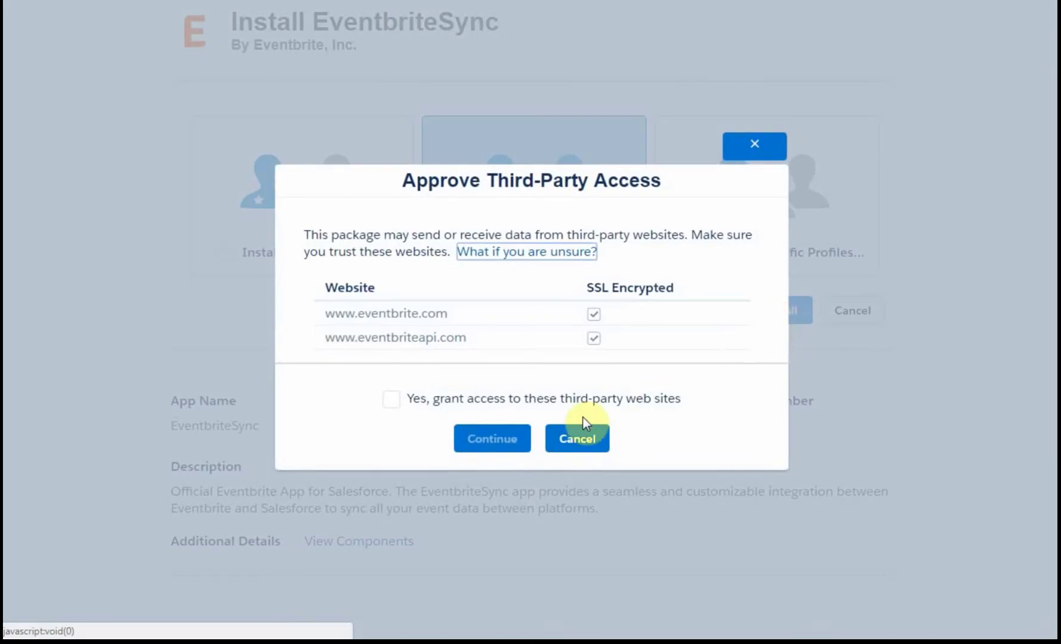
Grant access to eventbrite.com and eventbriteapi.com and continue the installation
{"action": "left_click", "coordinate": [392, 400]}
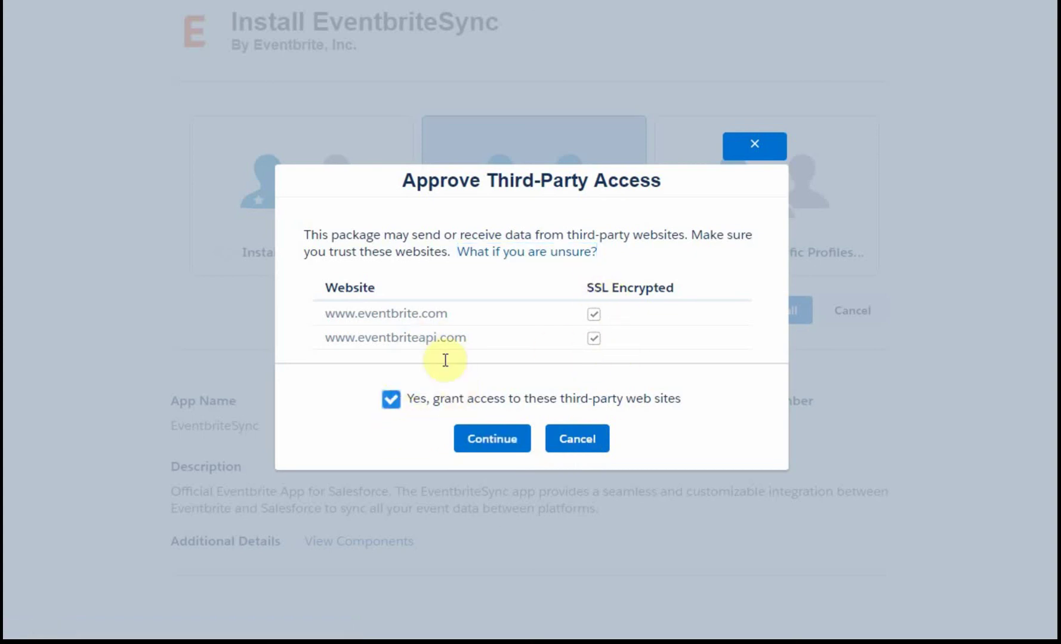
{"action": "left_click", "coordinate": [484, 445]}
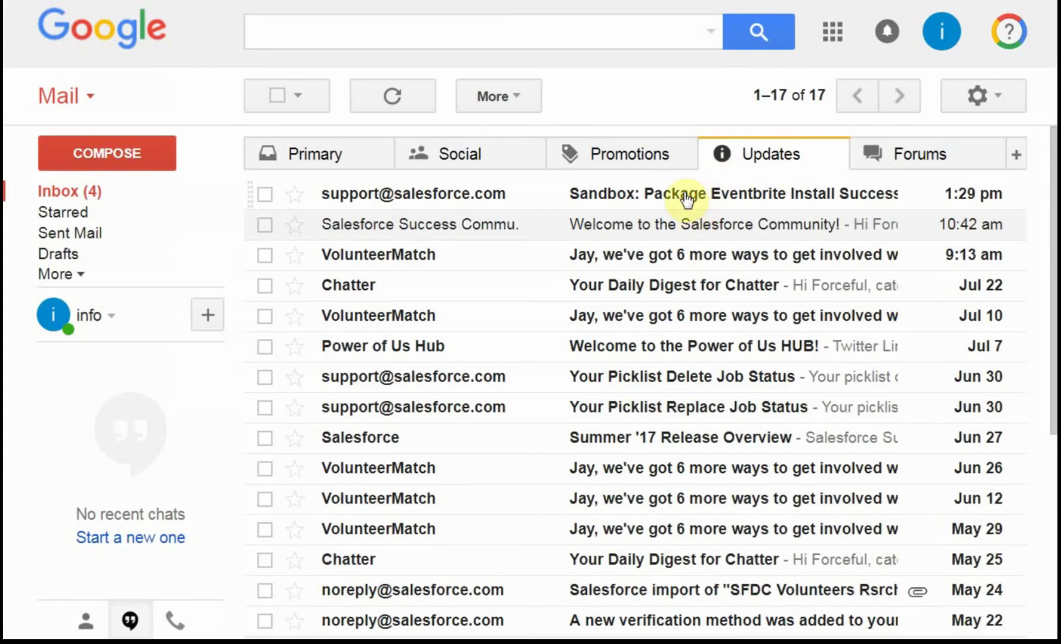
Open the 'Sandbox: Package Eventbrite Install Successful' email in Gmail's Updates tab
{"action": "left_click", "coordinate": [684, 194]}
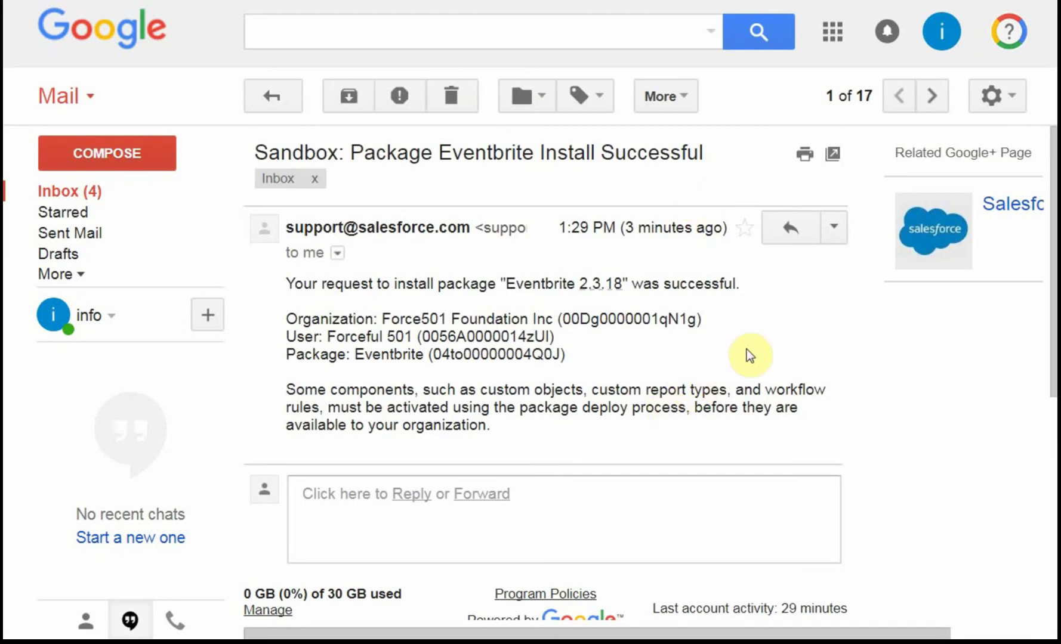